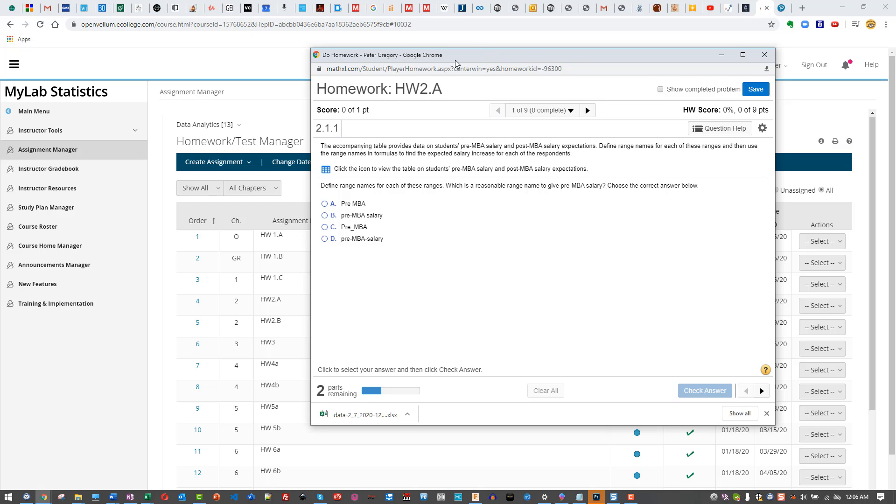
# Reposition the homework window so its menu is uncovered
pyautogui.moveTo(455, 60); pyautogui.dragTo(247, 63)
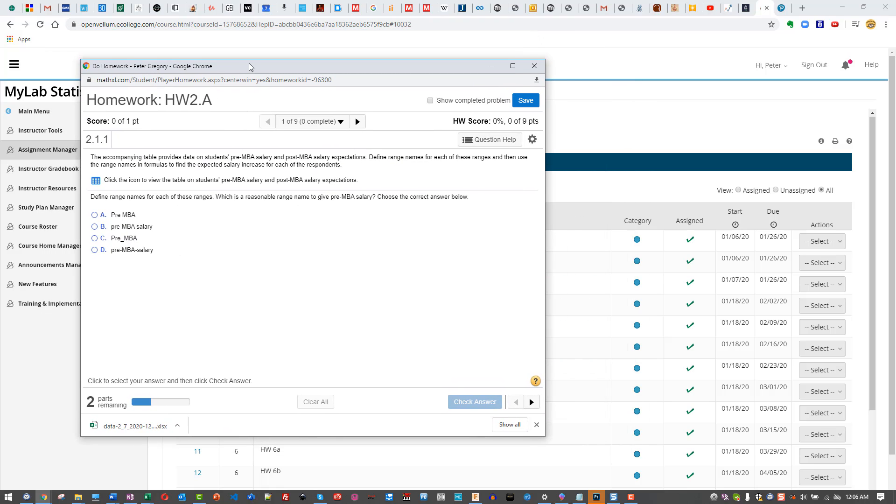
pyautogui.moveTo(249, 63); pyautogui.dragTo(434, 62)
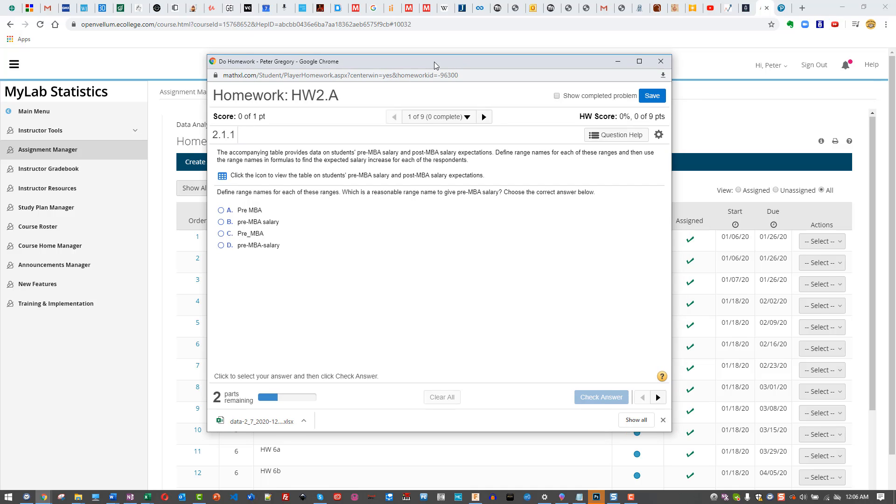
pyautogui.moveTo(434, 62)
pyautogui.mouseDown()
pyautogui.moveTo(407, 62)
pyautogui.moveTo(480, 58)
pyautogui.moveTo(428, 60)
pyautogui.mouseUp()
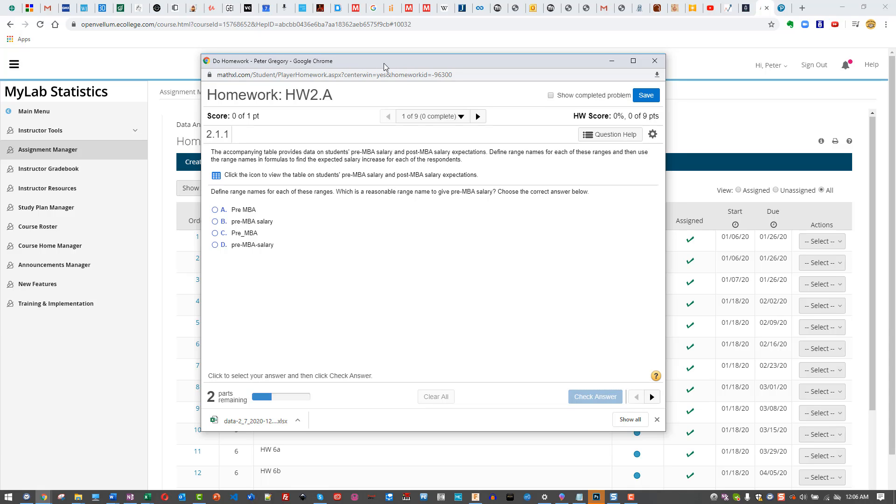
pyautogui.moveTo(388, 62); pyautogui.dragTo(348, 67)
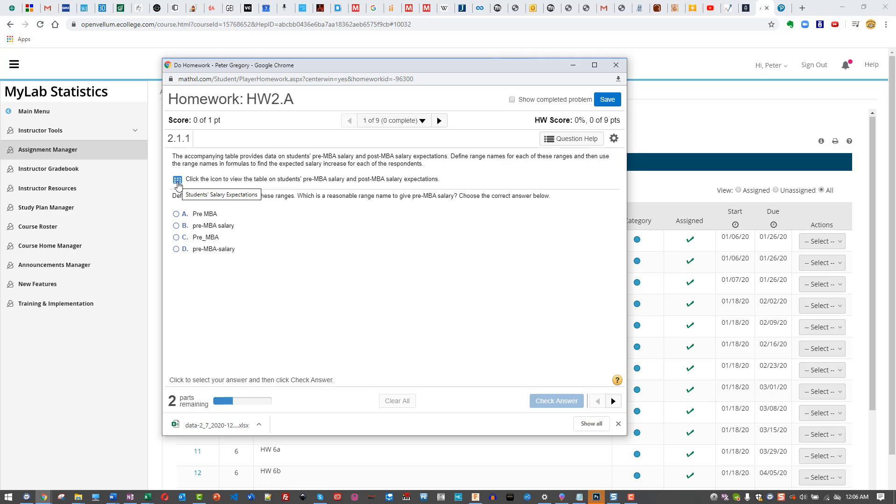
pyautogui.moveTo(329, 69); pyautogui.dragTo(499, 83)
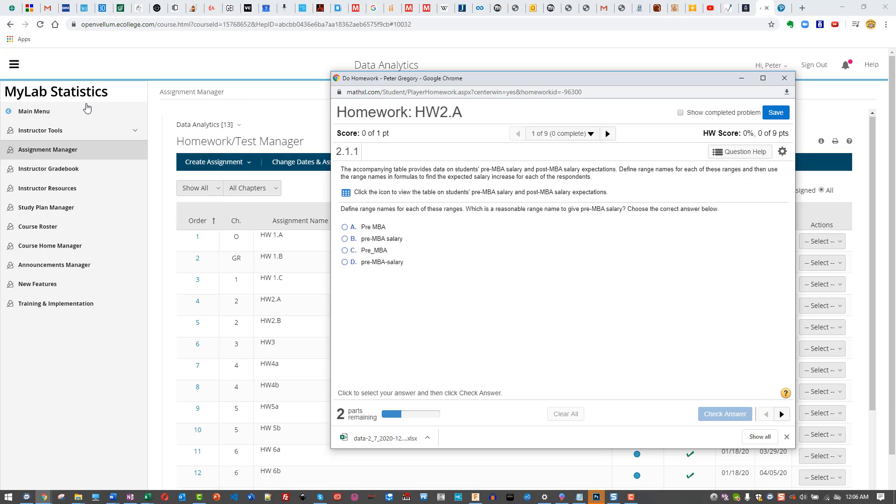
pyautogui.moveTo(537, 80); pyautogui.dragTo(381, 61)
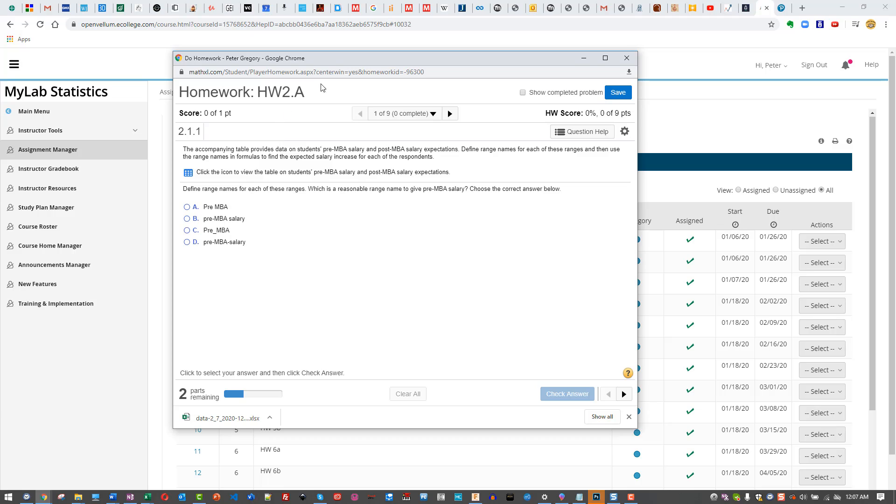
pyautogui.moveTo(329, 60); pyautogui.dragTo(352, 56)
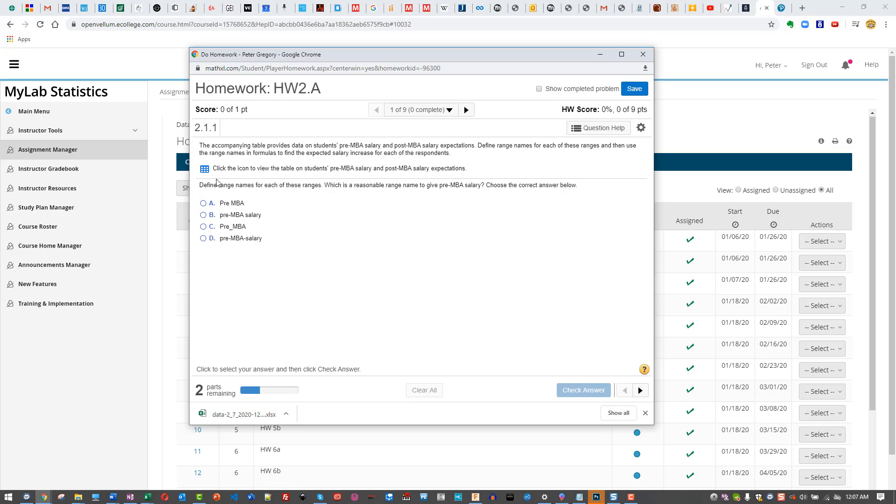
# Export the students' salary expectations table to Excel and open data-2_7_2020-12_08 AM.xlsx
pyautogui.click(205, 169)
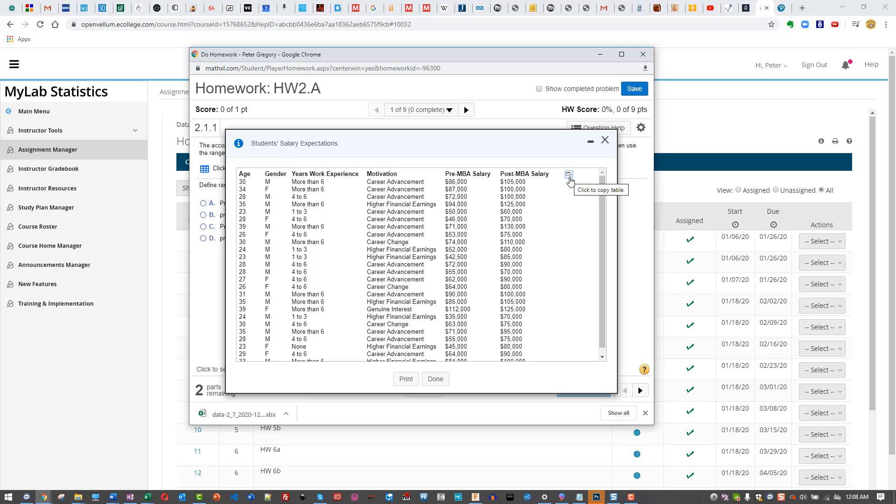
pyautogui.click(569, 175)
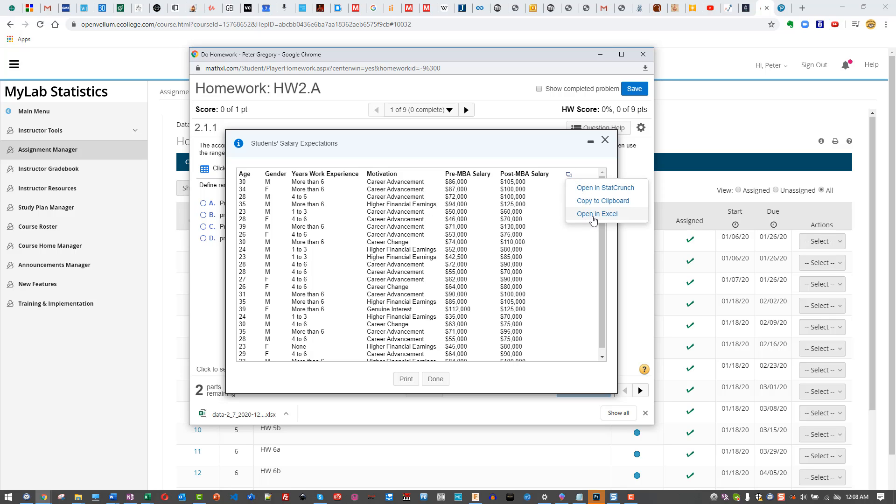
pyautogui.click(593, 216)
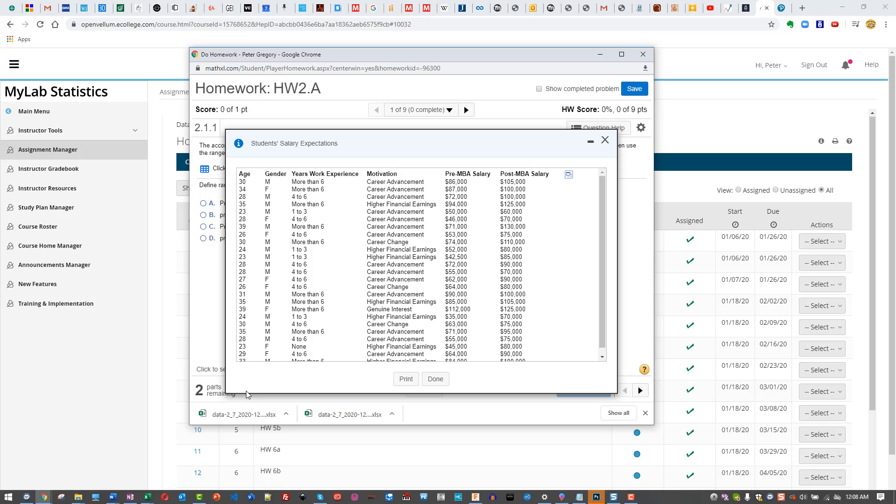
pyautogui.click(237, 415)
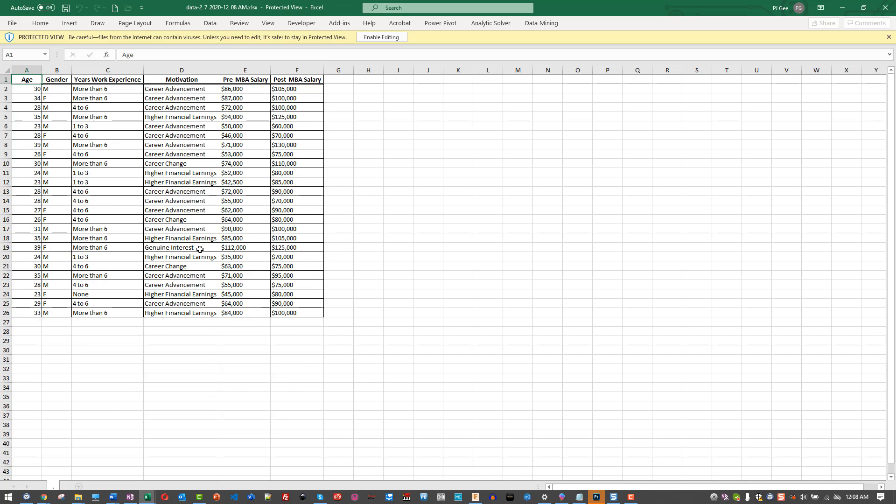
# Create a new blank workbook, Book2, from the Quick Access Toolbar
pyautogui.click(351, 153)
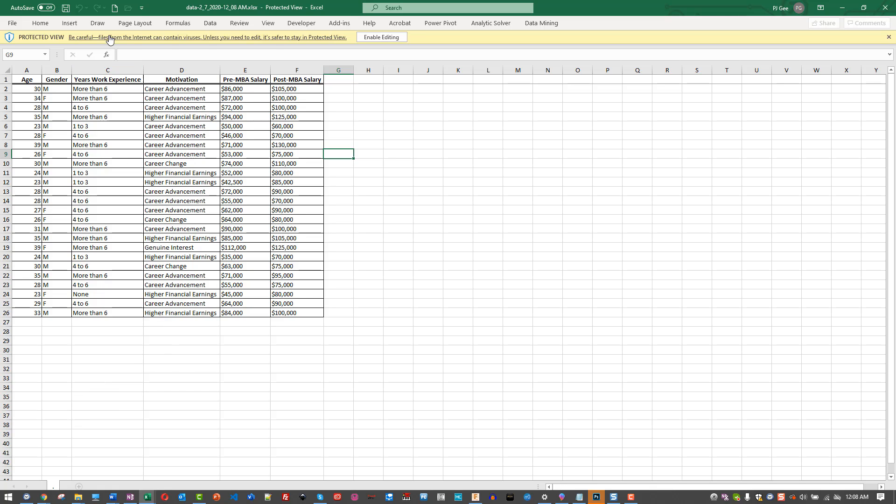
pyautogui.click(115, 9)
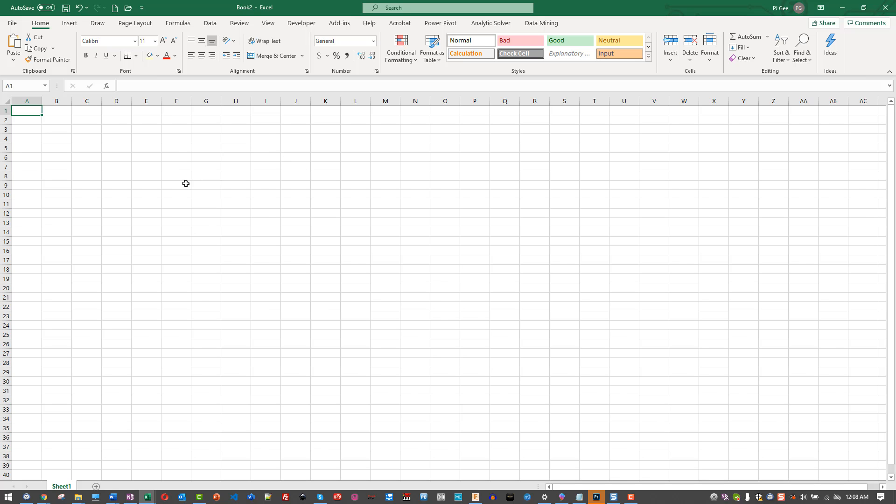
# Start Save As for the new workbook and choose the Desktop folder
pyautogui.click(17, 26)
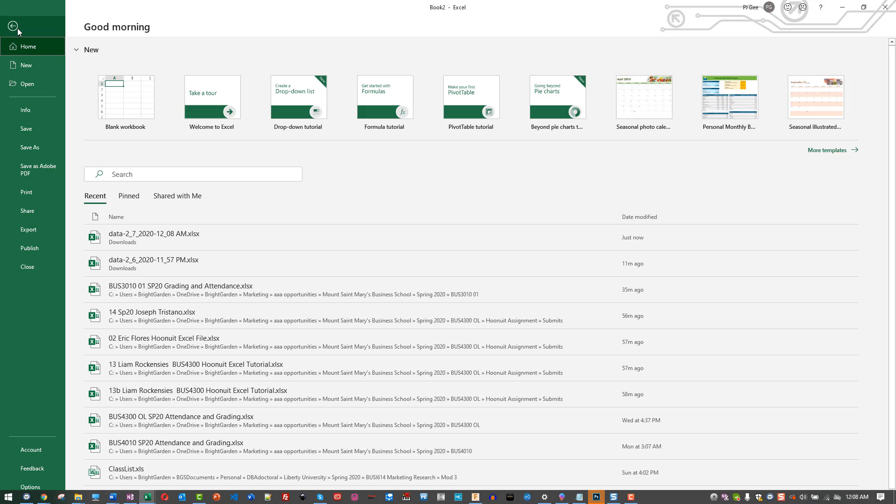
pyautogui.click(35, 144)
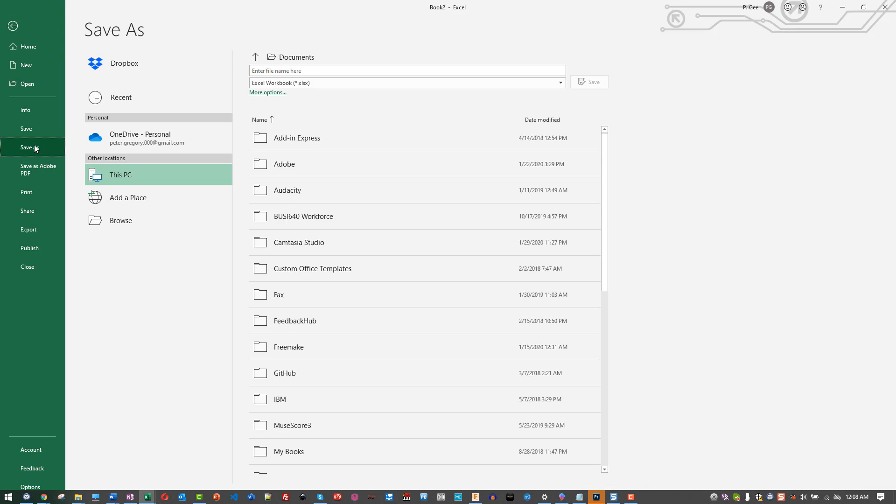
pyautogui.click(118, 226)
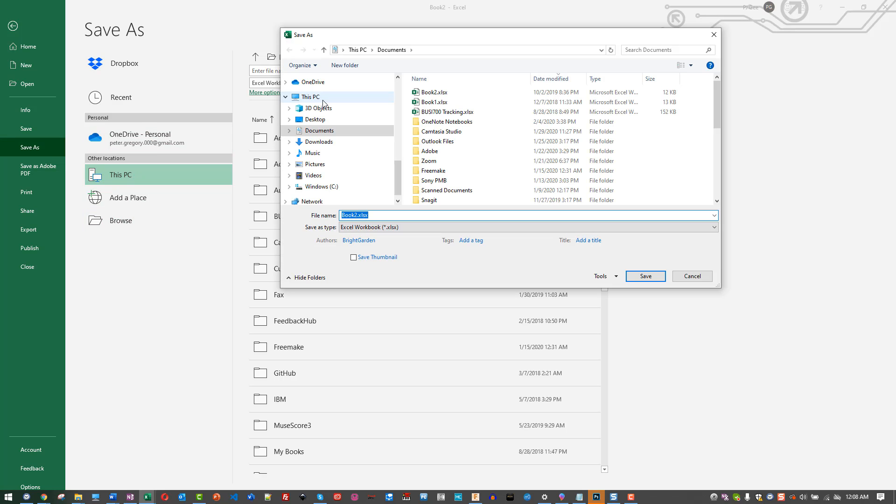
pyautogui.moveTo(398, 170); pyautogui.dragTo(397, 84)
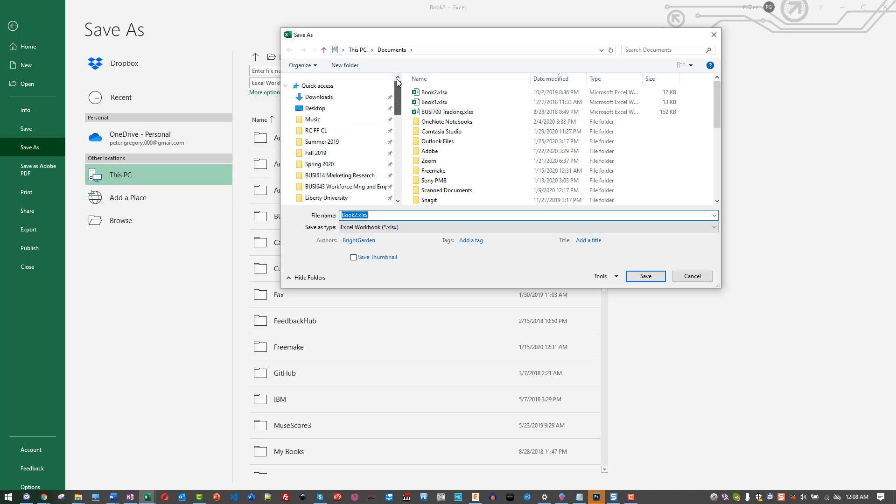
pyautogui.click(327, 109)
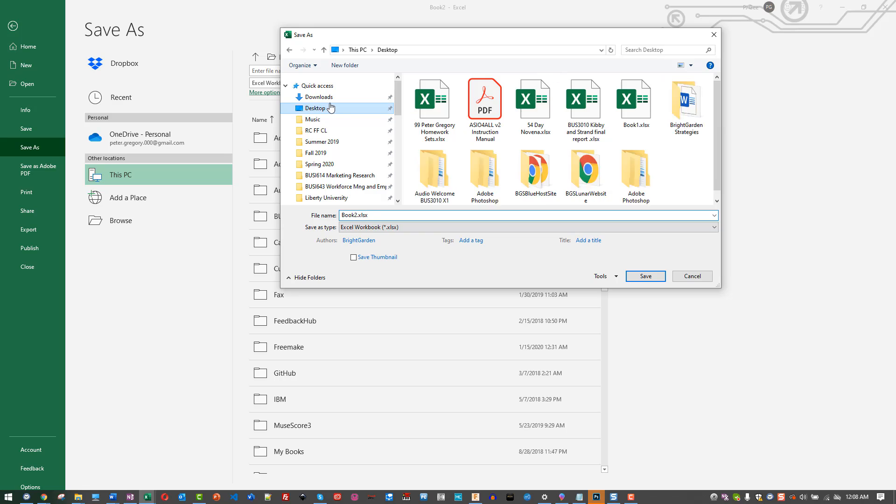
# Save it as the student's number and name followed by 'Master', then return to the data workbook
pyautogui.click(375, 215)
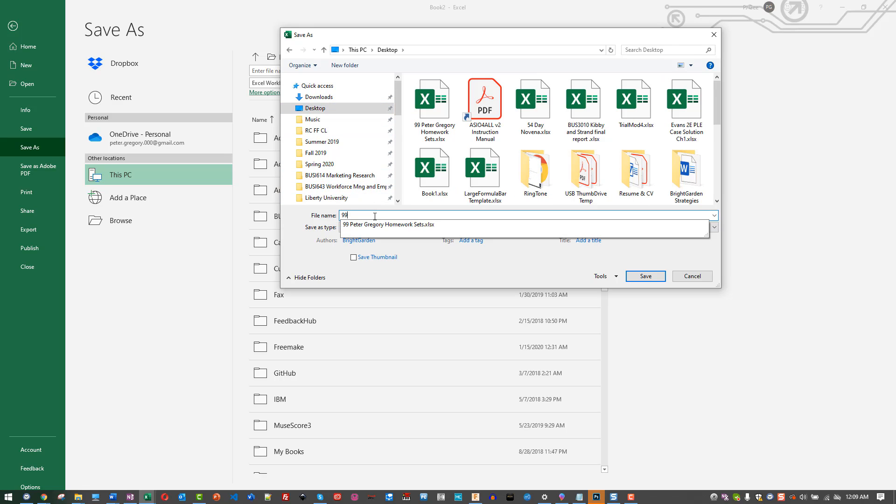
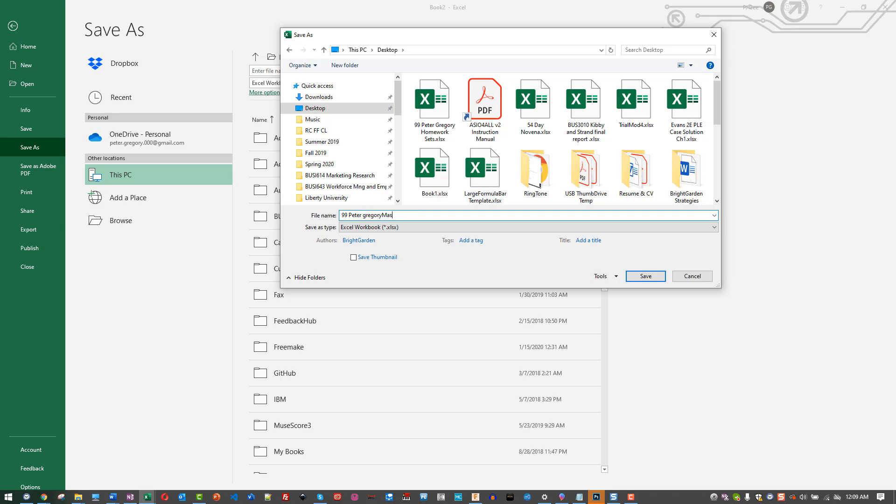
pyautogui.click(366, 214)
pyautogui.press('BackSpace')
pyautogui.write('G')
pyautogui.click(382, 215)
pyautogui.click(433, 216)
pyautogui.click(646, 280)
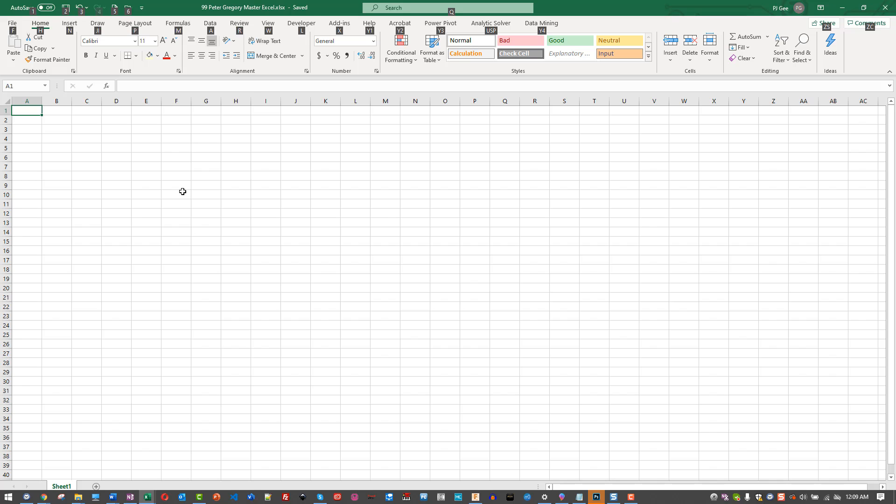
pyautogui.hotkey('alt', 'Tab')
pyautogui.hotkey('alt', 'Tab')
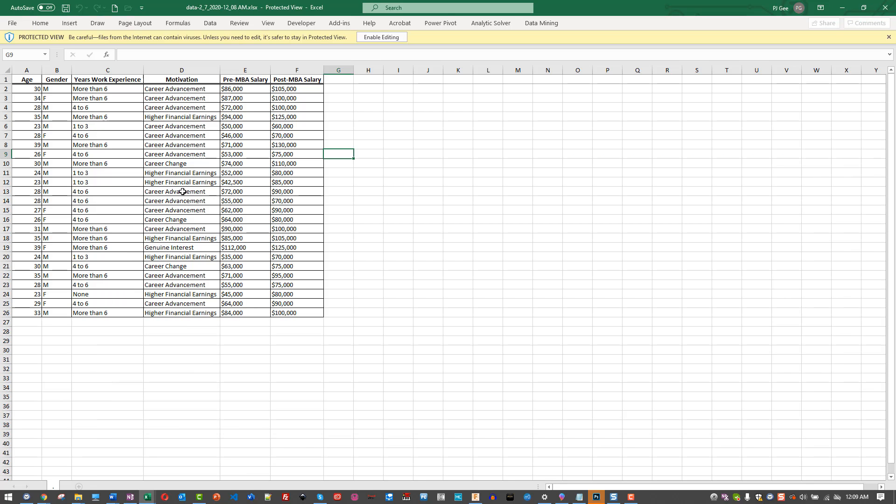
# Copy the whole salary table with headers and paste it at A1 of the master workbook's Sheet1
pyautogui.click(360, 347)
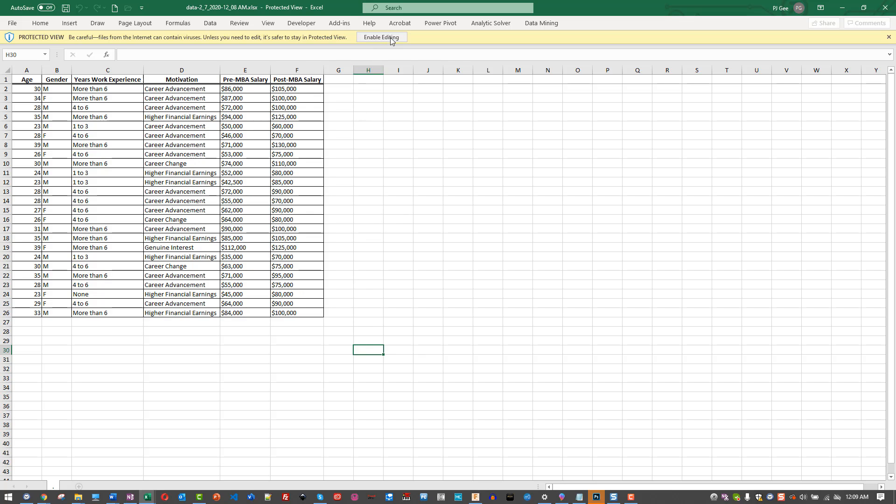
pyautogui.moveTo(334, 324); pyautogui.dragTo(2, 66)
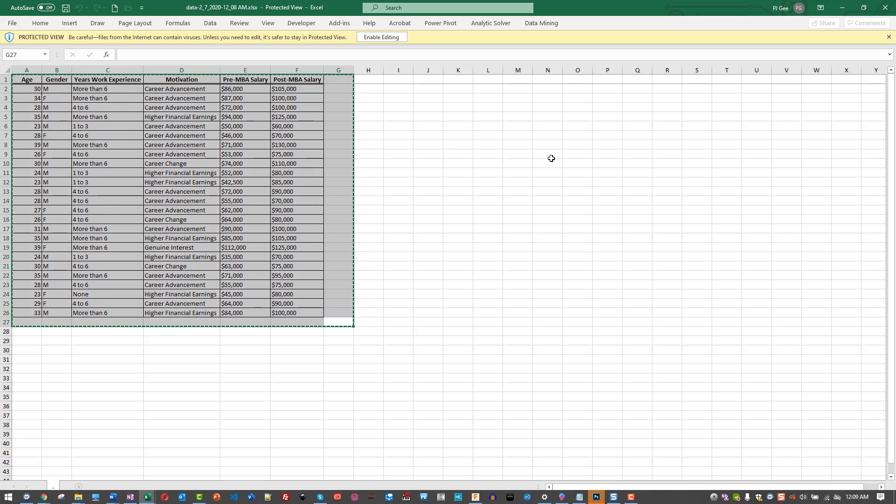
pyautogui.hotkey('ctrl', 'c')
pyautogui.hotkey('alt', 'Tab')
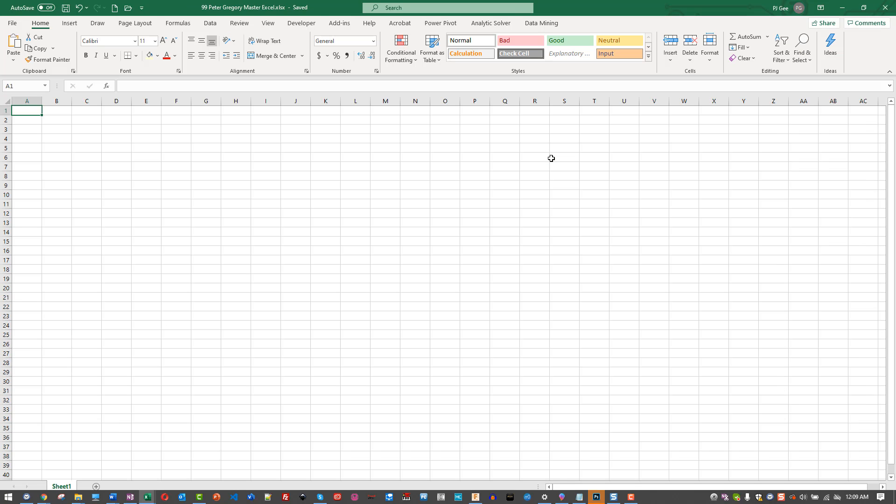
pyautogui.hotkey('ctrl', 'v')
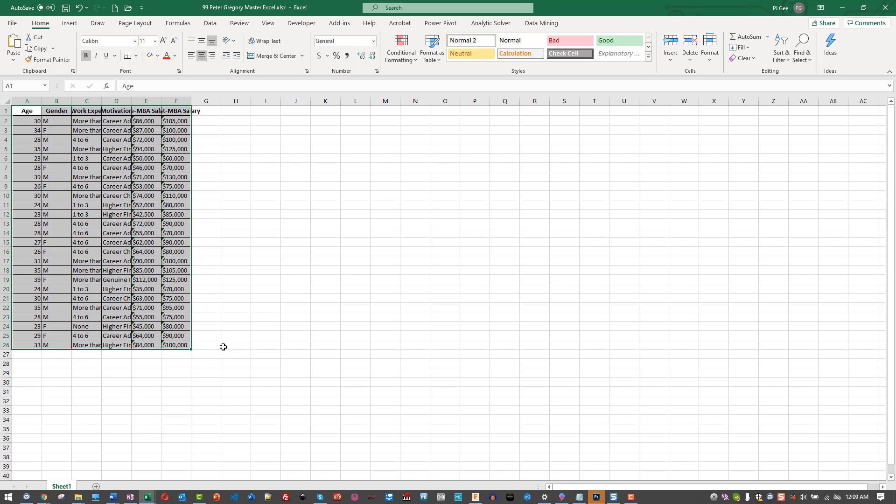
pyautogui.hotkey('alt', 'Tab')
pyautogui.hotkey('alt', 'Tab')
pyautogui.click(278, 261)
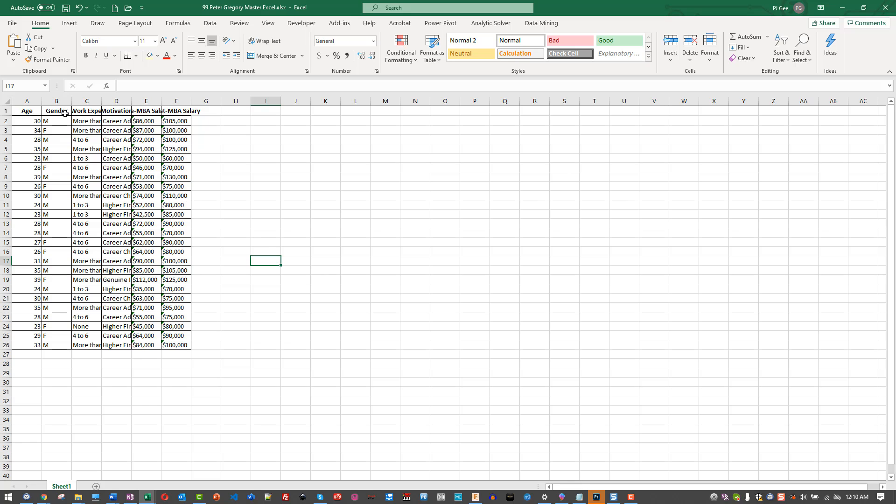
# AutoFit columns A–F so headers like Years Work Experience and Post-MBA Salary show fully
pyautogui.moveTo(26, 98); pyautogui.dragTo(179, 103)
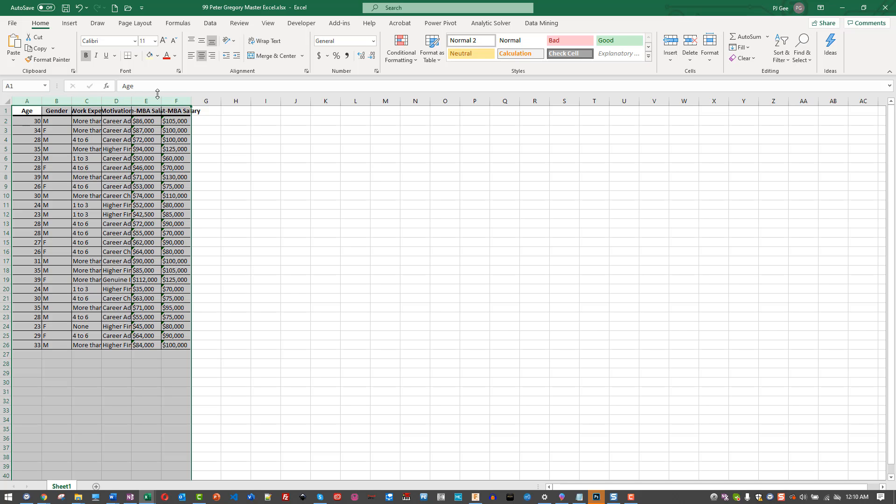
pyautogui.doubleClick(192, 101)
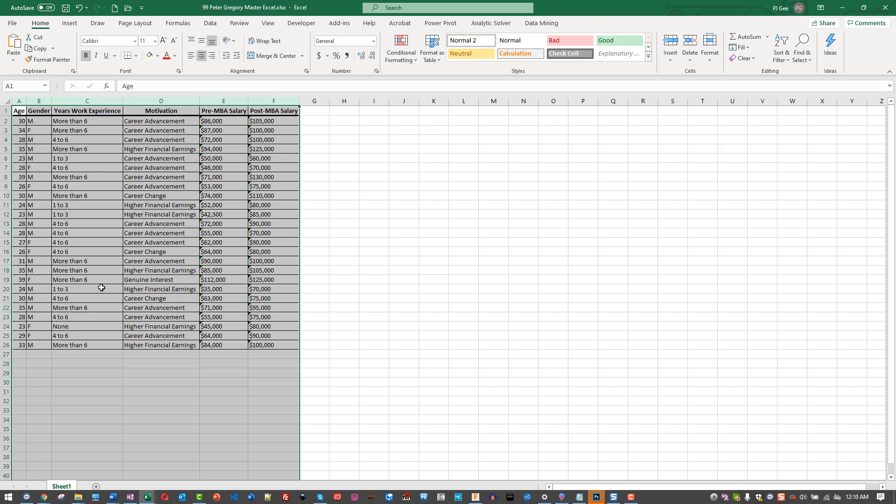
pyautogui.click(374, 327)
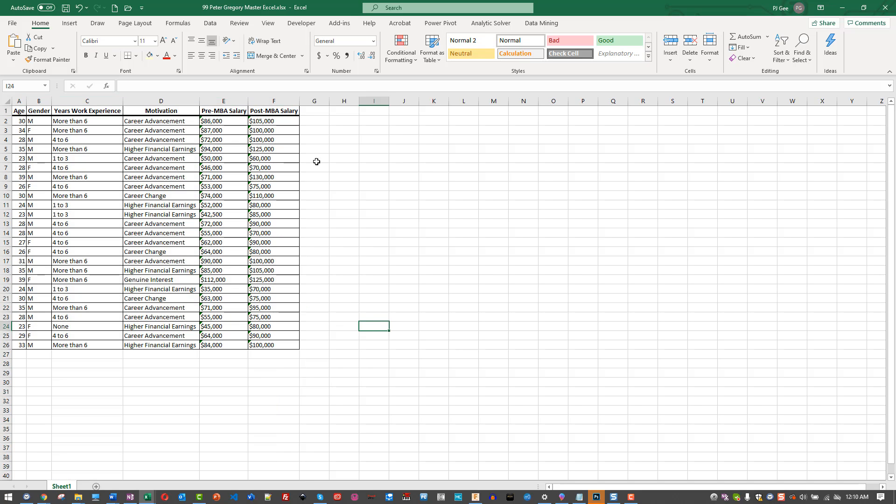
# Check the stored-as-text warning on the Post-MBA salary in F2, then return to data-2_7
pyautogui.click(262, 122)
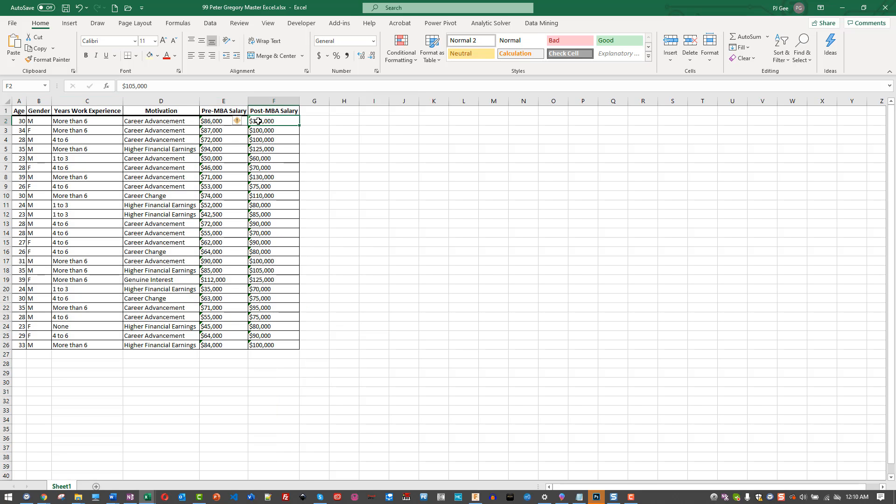
pyautogui.click(238, 122)
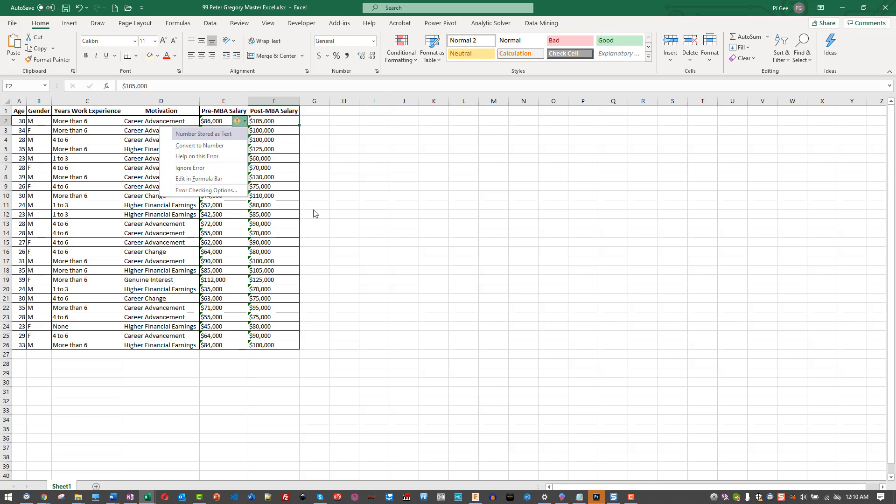
pyautogui.click(384, 233)
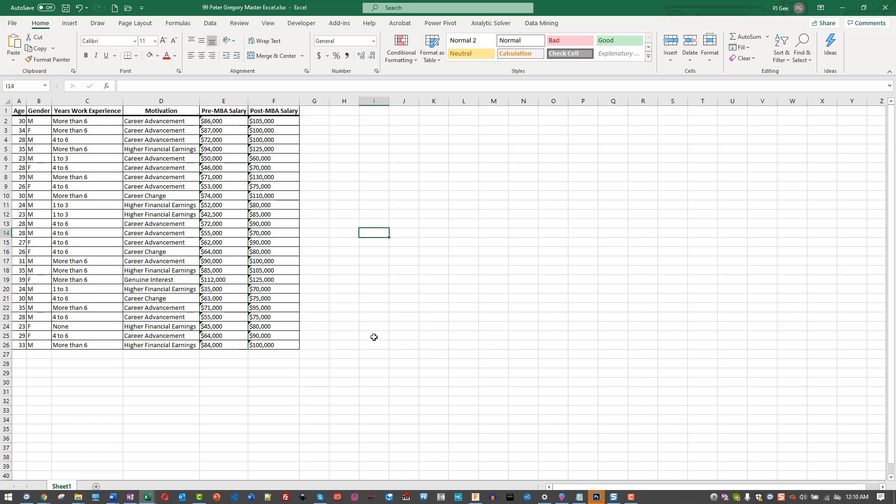
pyautogui.hotkey('alt', 'Tab')
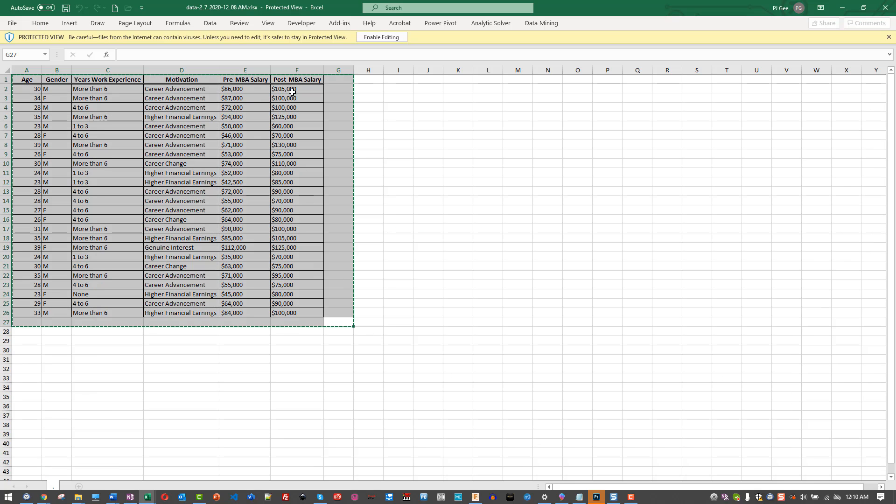
# Enable editing in the data-2_7 workbook and compare its salary values E2:F26 with the master
pyautogui.click(293, 90)
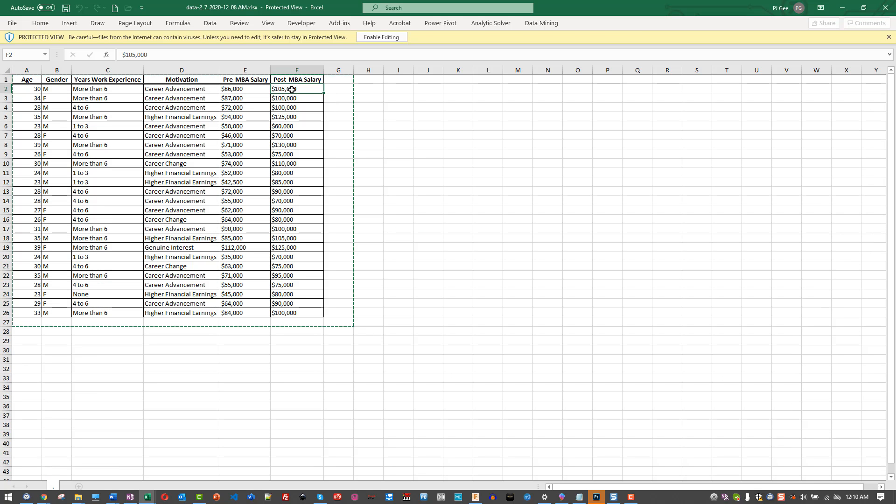
pyautogui.click(387, 41)
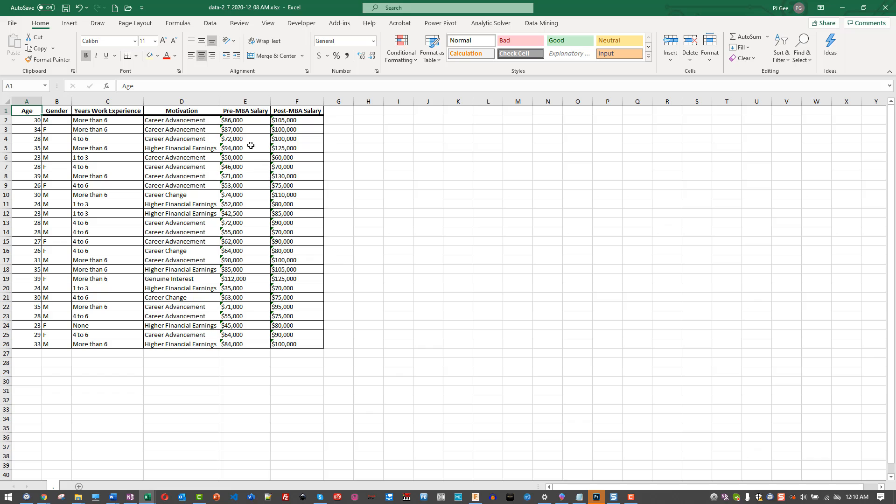
pyautogui.moveTo(232, 119); pyautogui.dragTo(289, 345)
pyautogui.hotkey('alt', 'Tab')
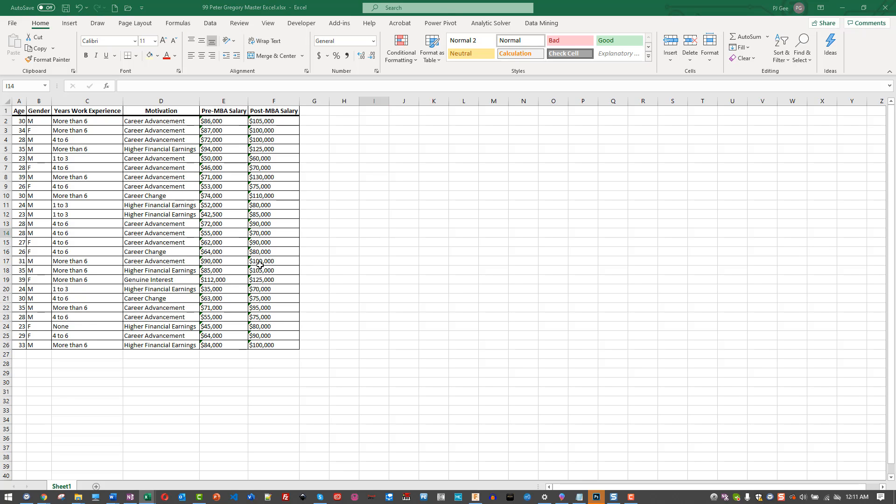
pyautogui.hotkey('alt', 'Tab')
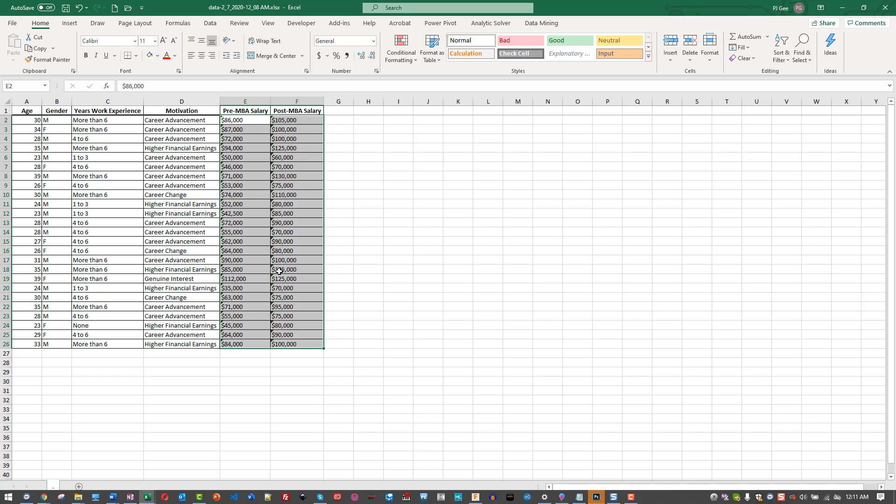
pyautogui.click(350, 269)
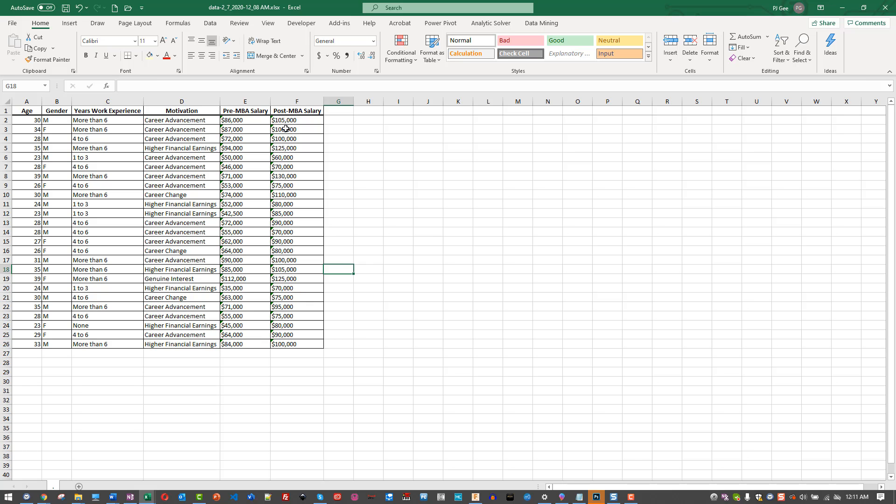
# Close the data-2_7 workbook, leaving the master workbook open
pyautogui.hotkey('alt', 'Tab')
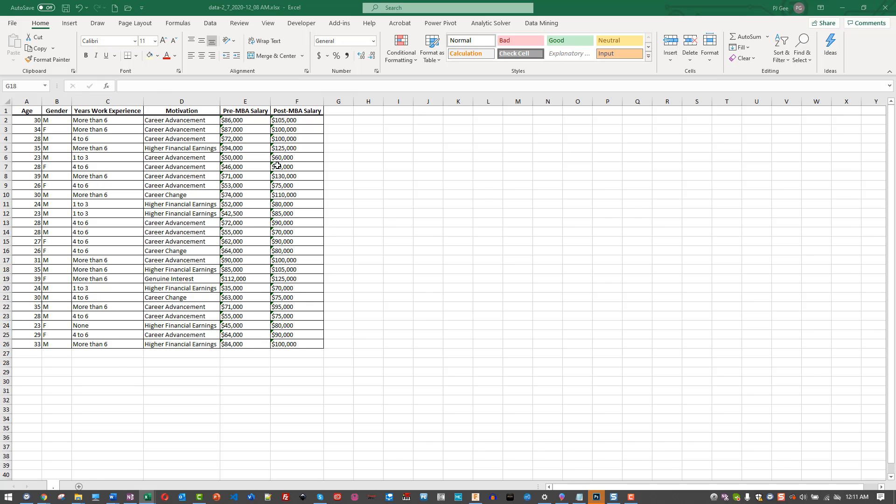
pyautogui.hotkey('alt', 'Tab')
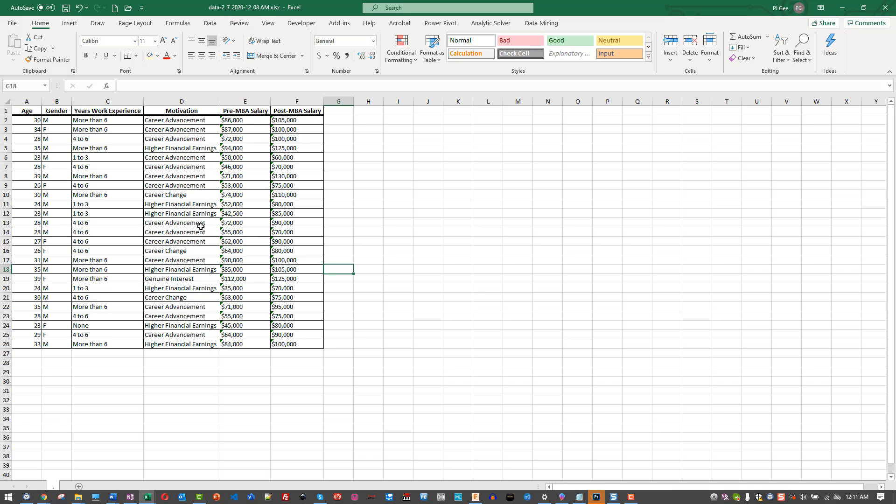
pyautogui.click(886, 8)
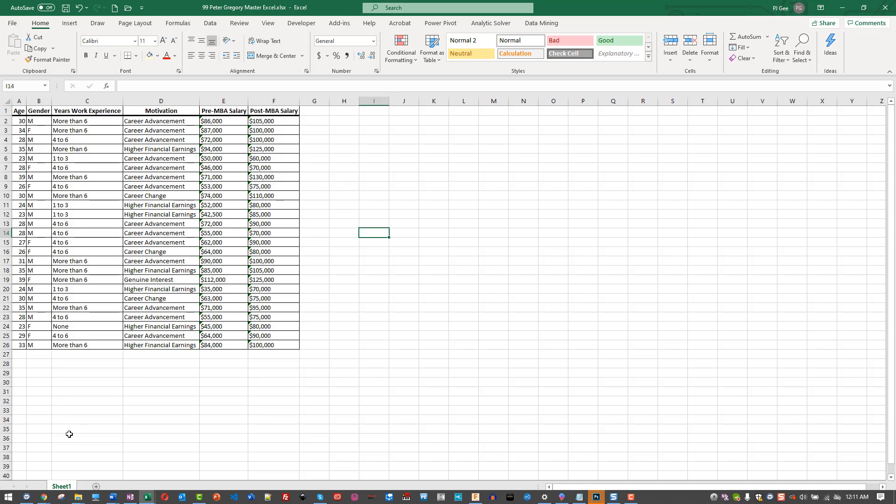
# Rename Sheet1 to HW2.A and bring up the homework in the browser
pyautogui.doubleClick(59, 488)
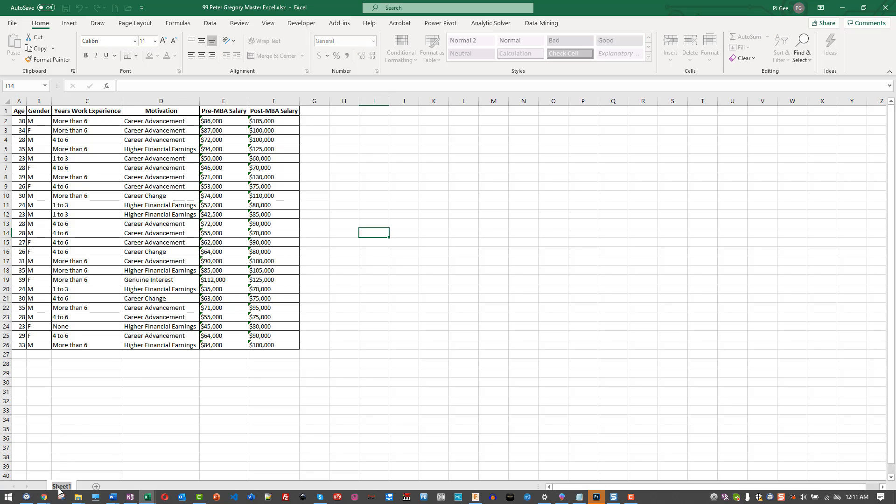
pyautogui.write('HW2.')
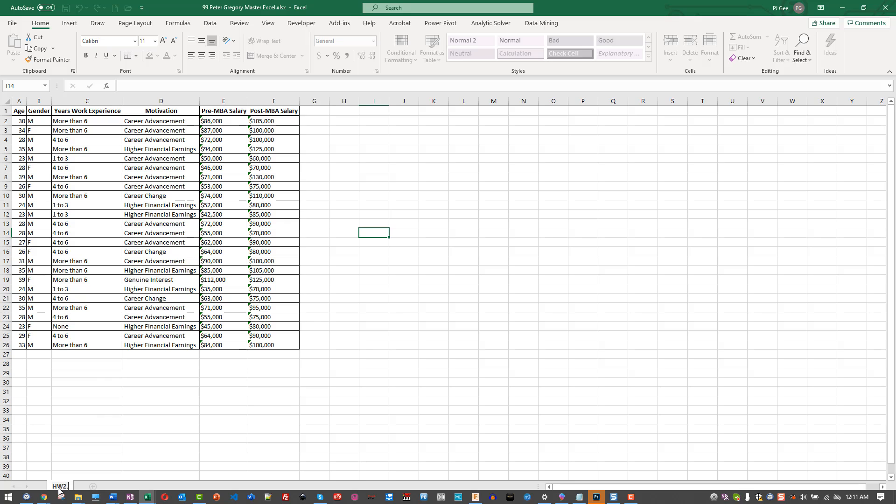
pyautogui.write('A')
pyautogui.hotkey('alt', 'Tab')
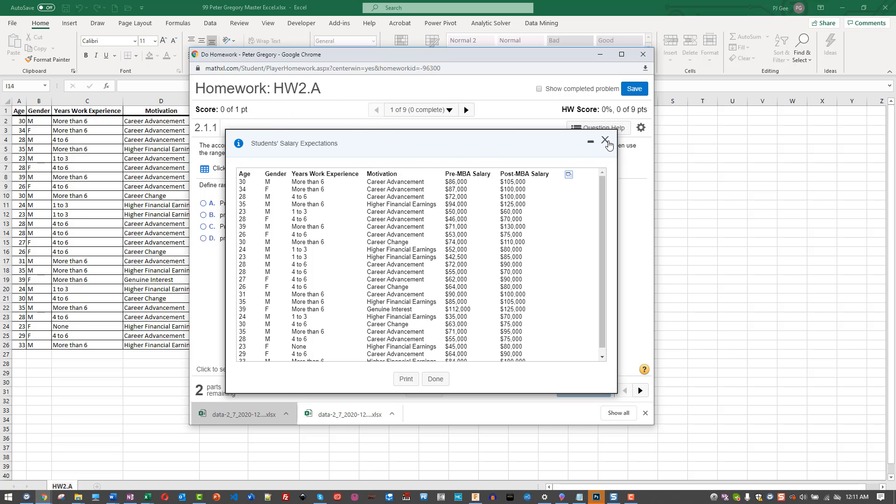
# Close the Students' Salary Expectations table to read the question, then return to Excel
pyautogui.click(606, 140)
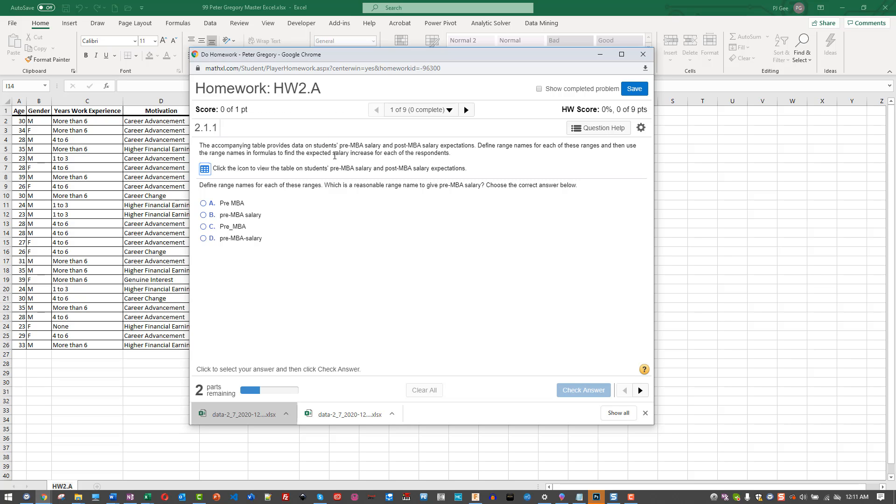
pyautogui.hotkey('alt', 'Tab')
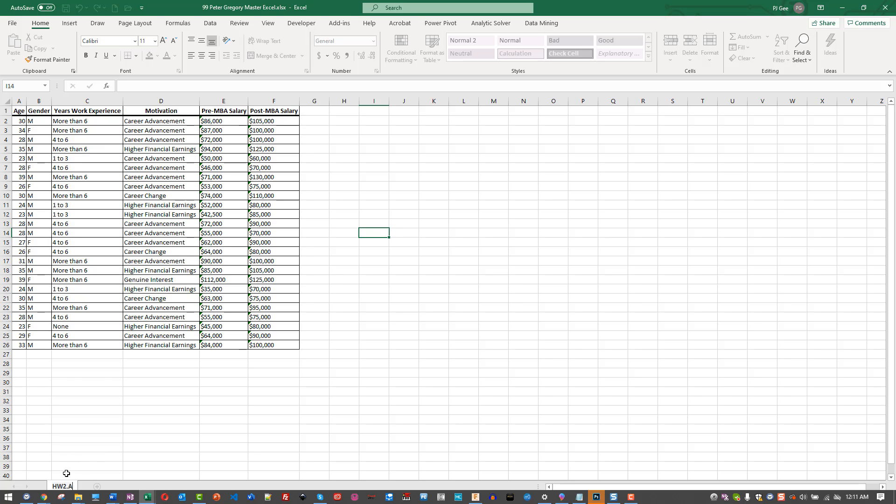
# Complete the sheet name as HW2.A.1 and commit it
pyautogui.write('1')
pyautogui.press('Return')
pyautogui.click(109, 458)
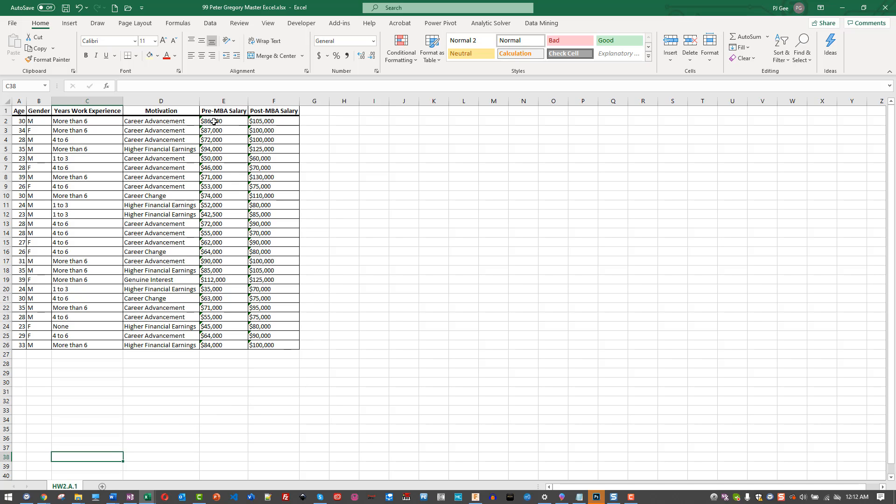
# Format the salaries in E2:F26 as Accounting with $ and 0 decimal places
pyautogui.moveTo(213, 122); pyautogui.dragTo(273, 345)
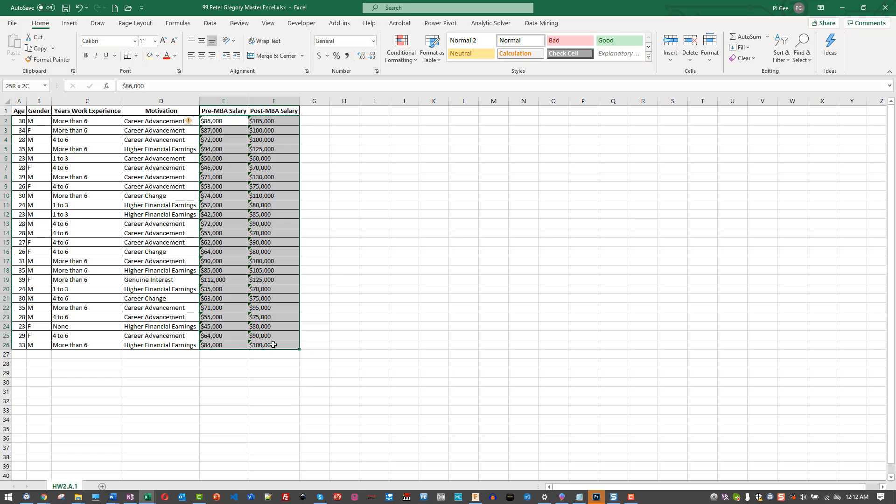
pyautogui.click(377, 72)
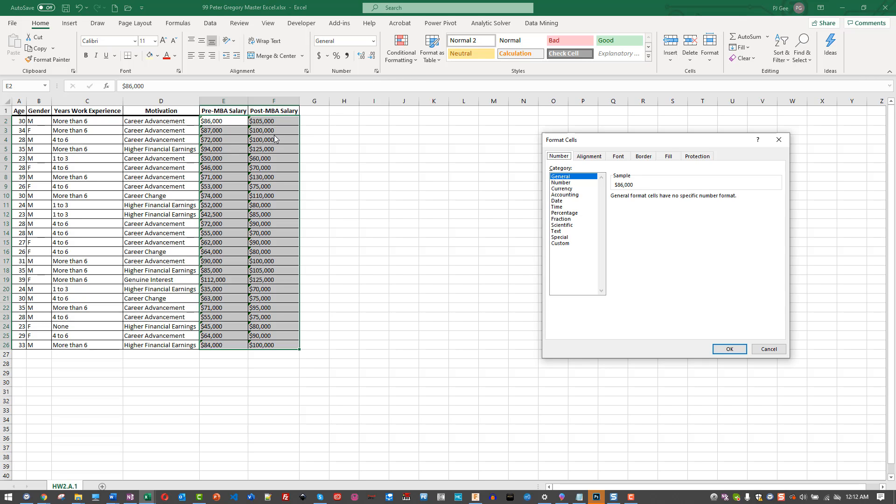
pyautogui.click(571, 194)
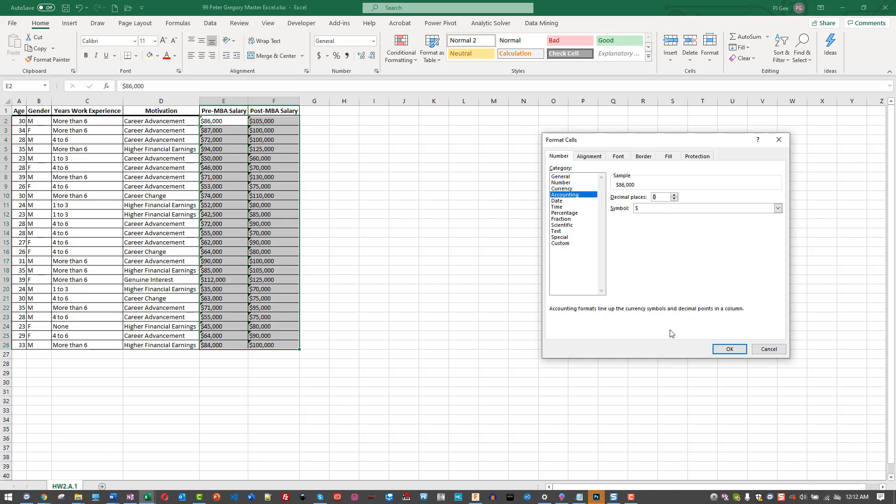
pyautogui.click(727, 351)
pyautogui.click(438, 258)
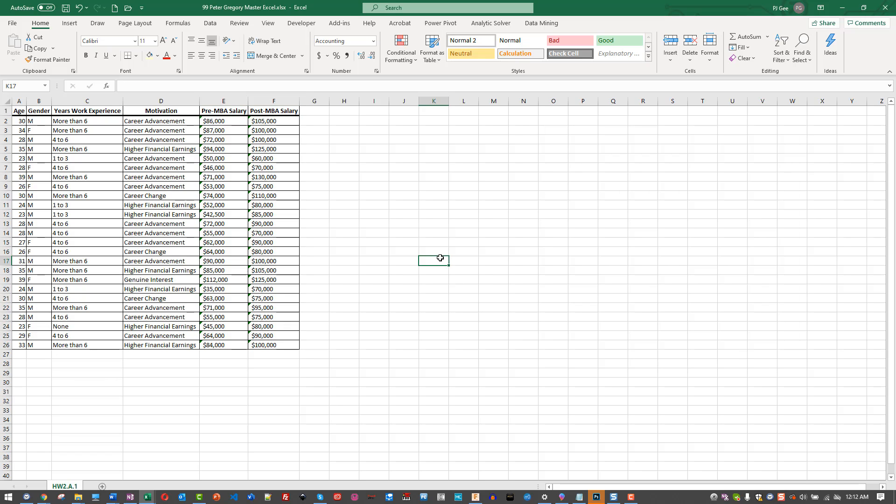
pyautogui.click(274, 123)
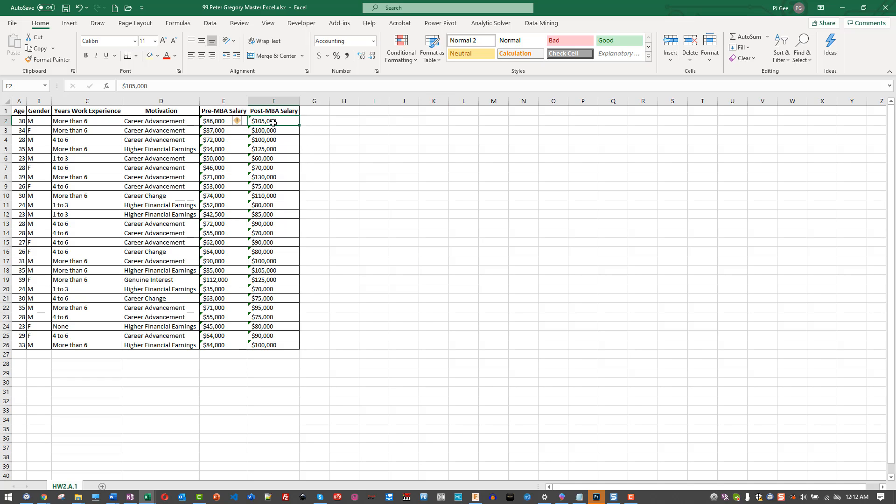
pyautogui.click(329, 168)
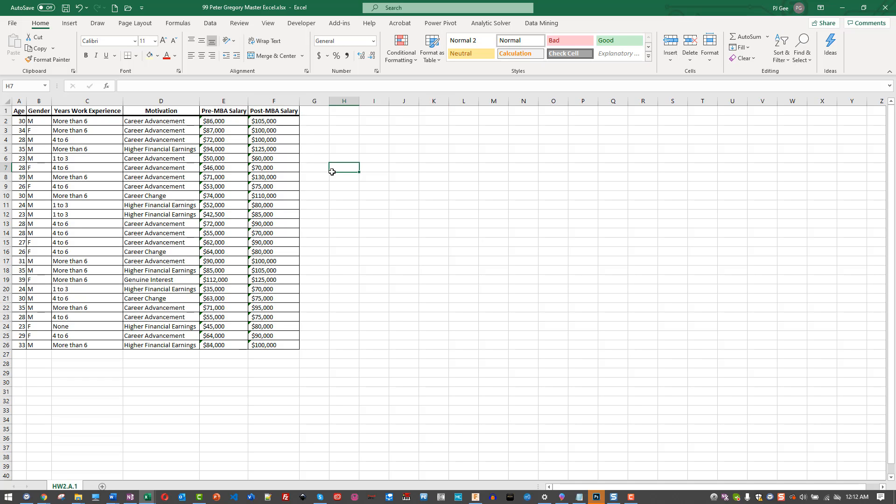
pyautogui.click(251, 119)
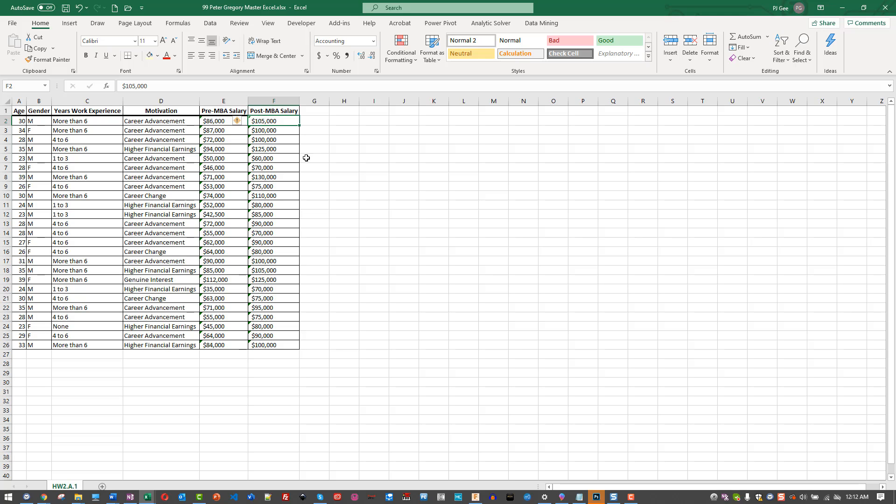
pyautogui.click(343, 176)
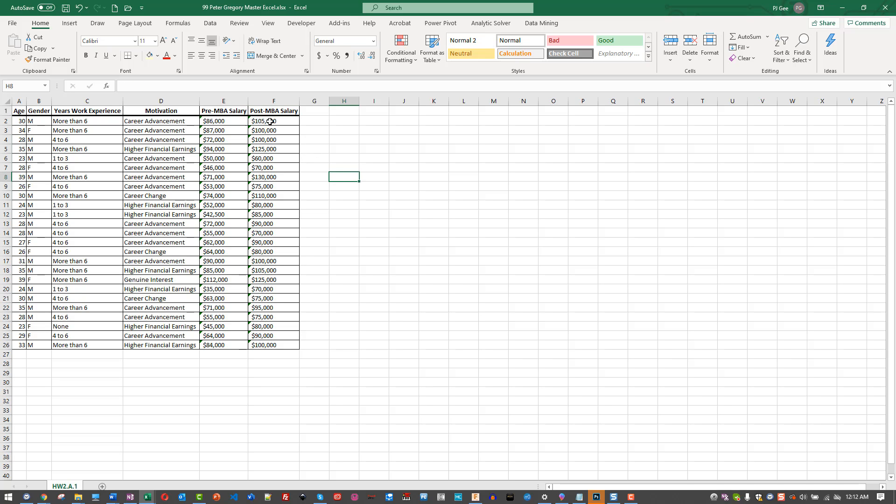
pyautogui.moveTo(272, 123); pyautogui.dragTo(274, 346)
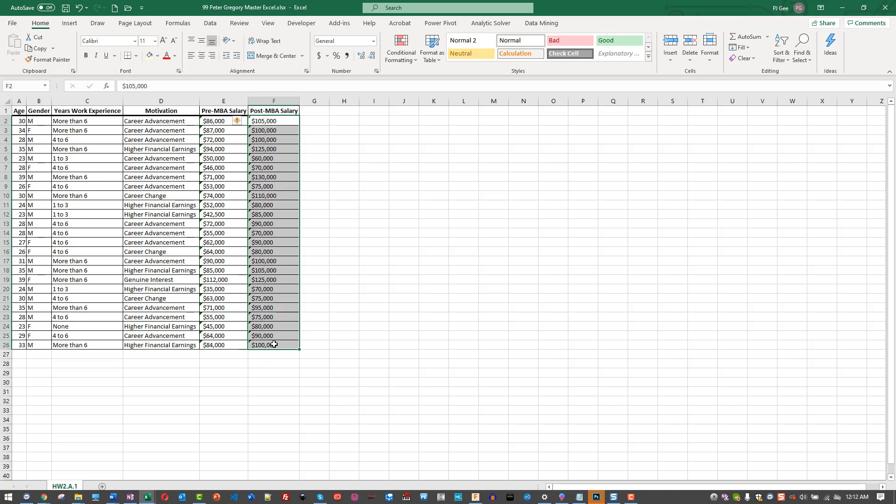
pyautogui.click(404, 335)
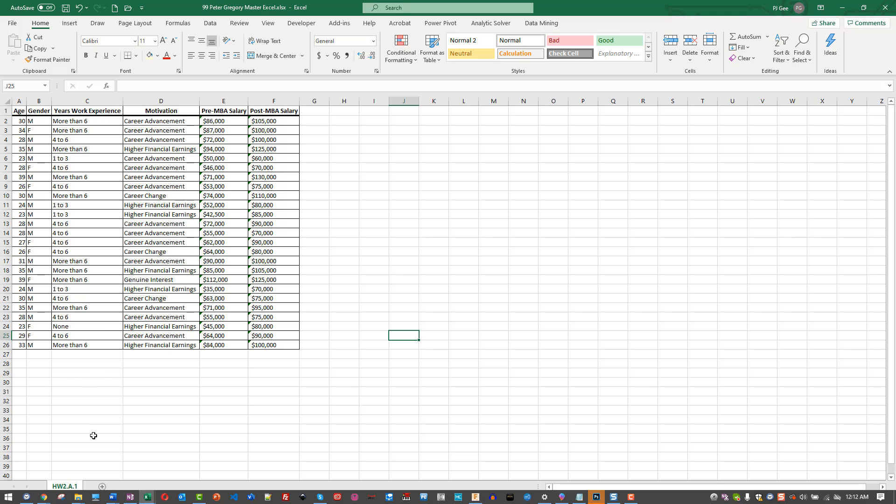
# Insert a new blank worksheet after HW2.A.1 and name it HW2.A.2
pyautogui.click(101, 487)
pyautogui.doubleClick(98, 487)
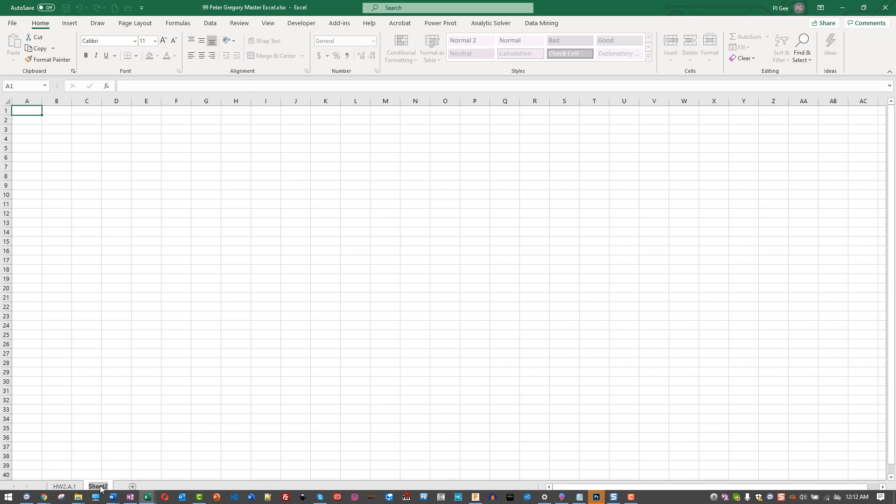
pyautogui.write('HW2.A.2')
pyautogui.click(120, 474)
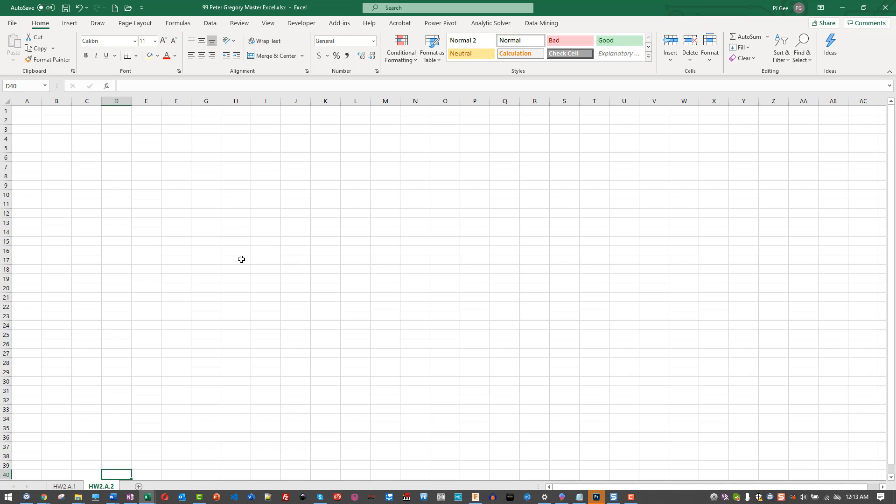
# Display the ribbon KeyTips over the empty HW2.A.2 sheet
pyautogui.press('alt')
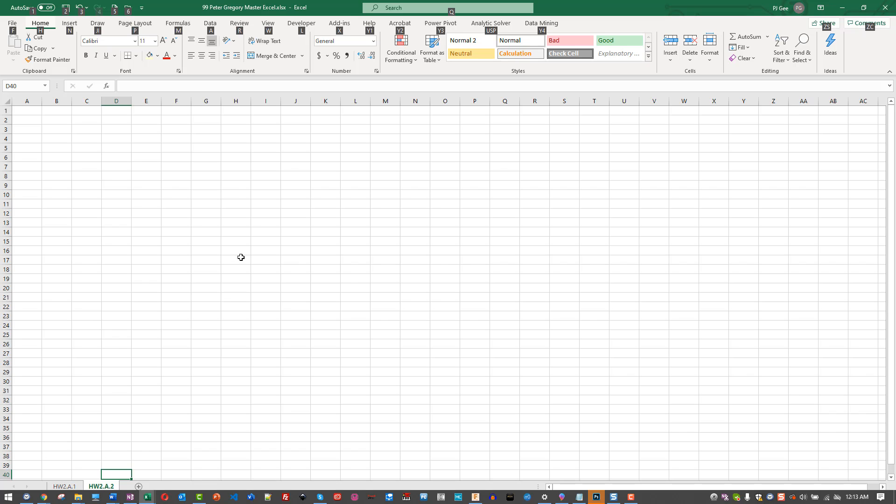